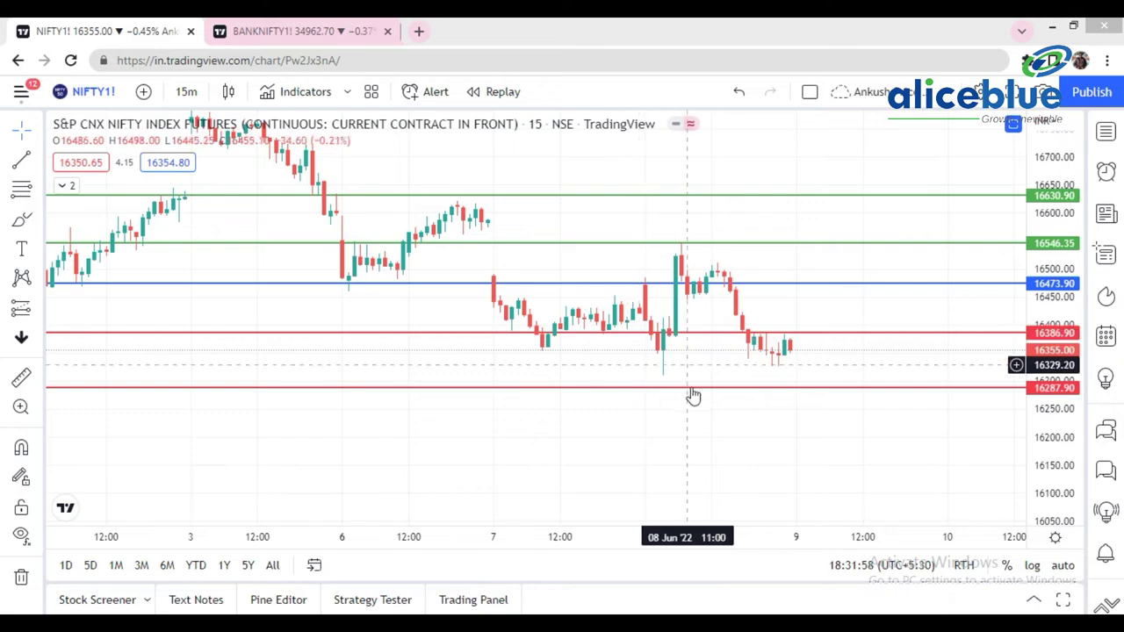
Mark the 16473.90 level on the zoomed-in NIFTY chart in red ink, annotate the 16546.35 and 16630.90 lines, and clear the ink
scroll(723, 373, up, 1)
scroll(723, 374, up, 1)
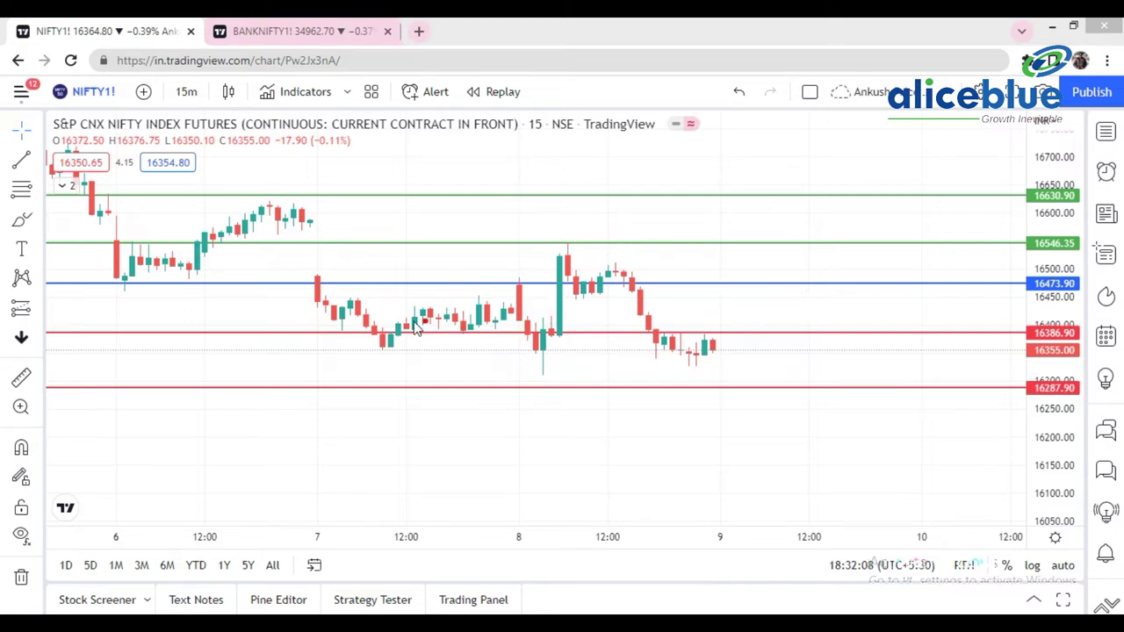
mouse_move(591, 297)
mouse_down()
mouse_move(511, 284)
mouse_move(562, 299)
mouse_up()
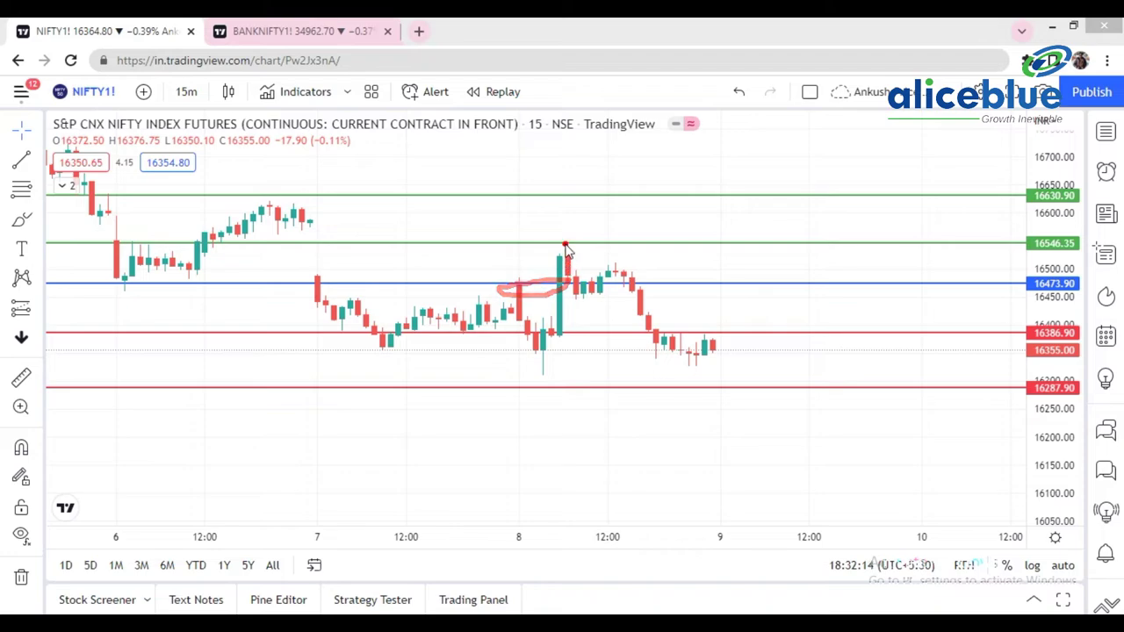
mouse_move(577, 252)
mouse_down()
mouse_move(647, 242)
mouse_move(690, 258)
mouse_up()
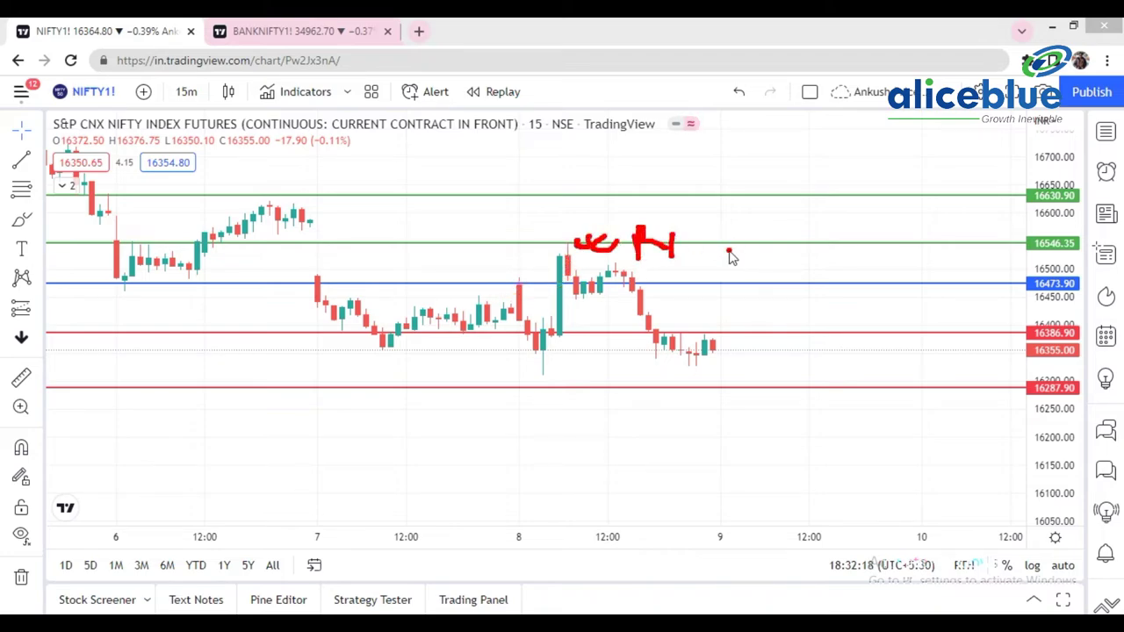
mouse_move(701, 181)
mouse_down()
mouse_move(701, 205)
mouse_move(703, 194)
mouse_move(728, 204)
mouse_up()
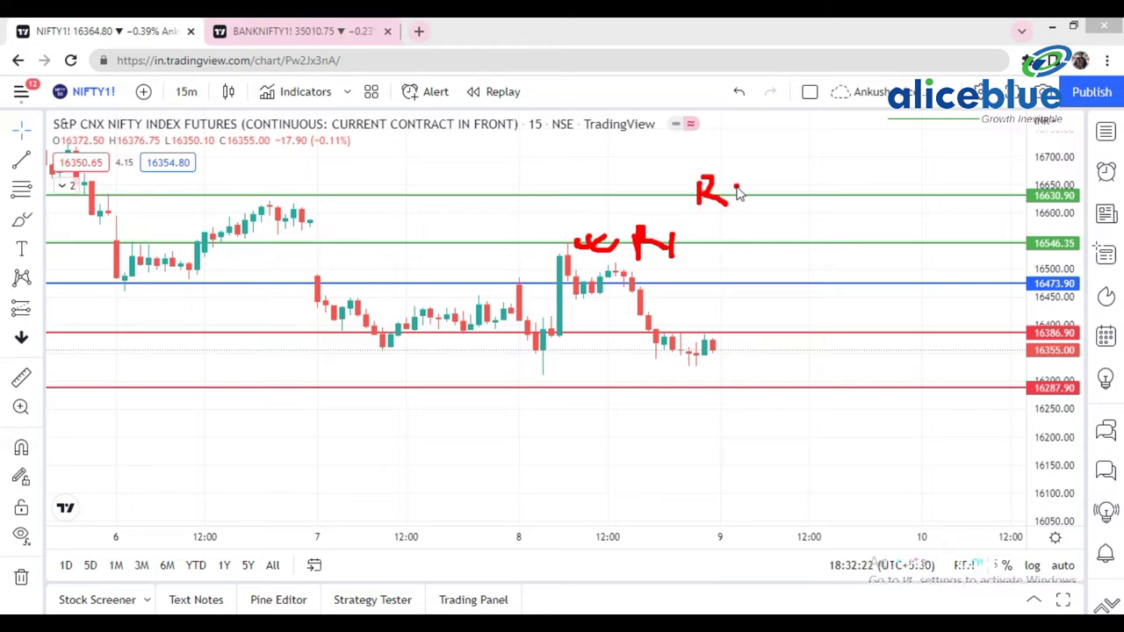
drag(733, 202, 794, 207)
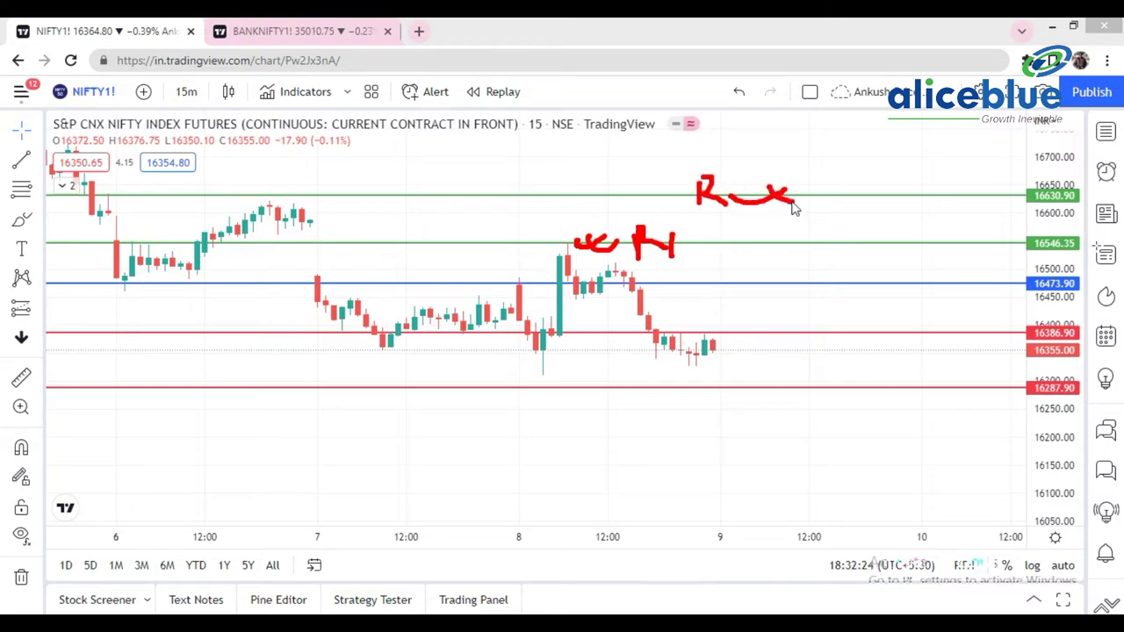
drag(747, 247, 787, 239)
drag(828, 201, 858, 188)
mouse_move(785, 244)
mouse_down()
mouse_move(703, 248)
mouse_move(778, 239)
mouse_up()
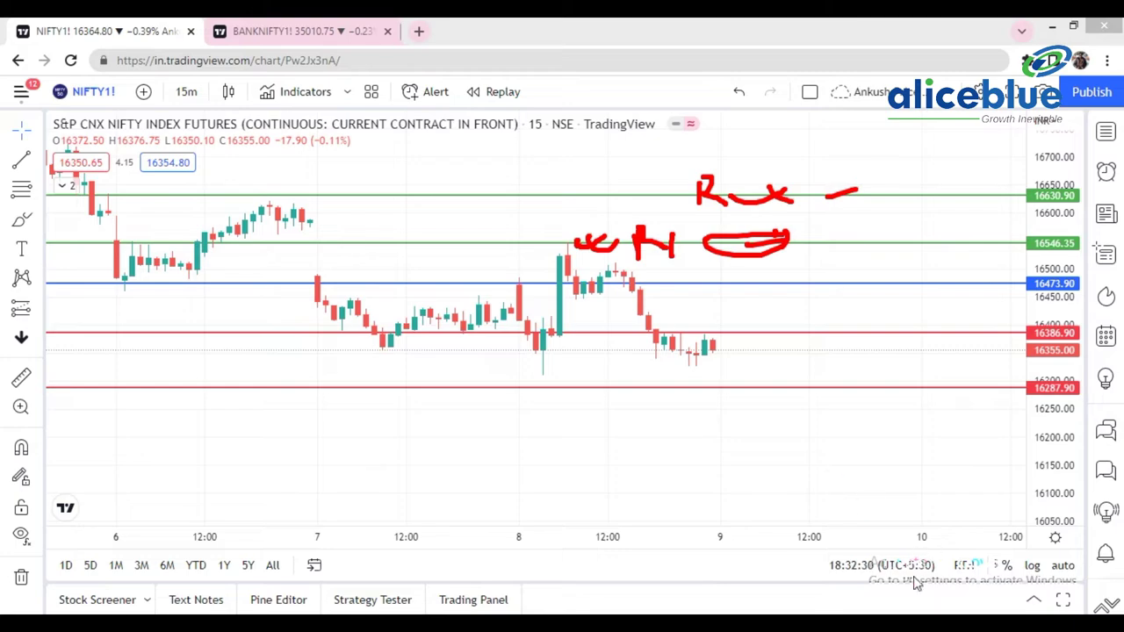
key(Escape)
Circle the earlier price touches of the 16546.35 line from 31 May to 6 June and trace the moves that follow
scroll(518, 440, down, 3)
scroll(531, 436, down, 3)
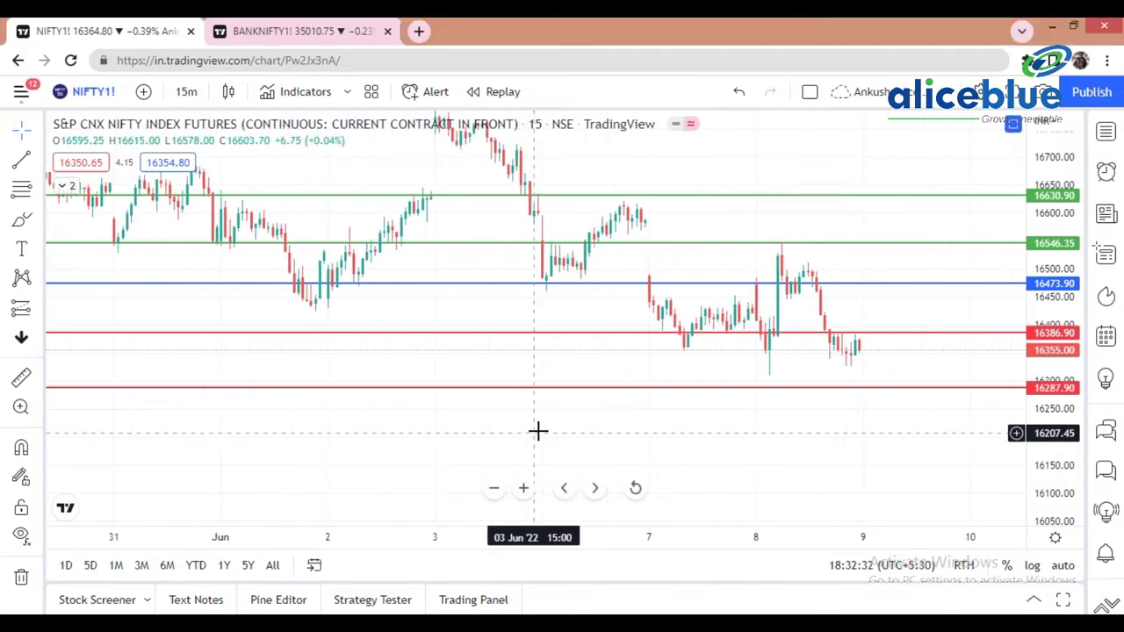
scroll(671, 312, down, 2)
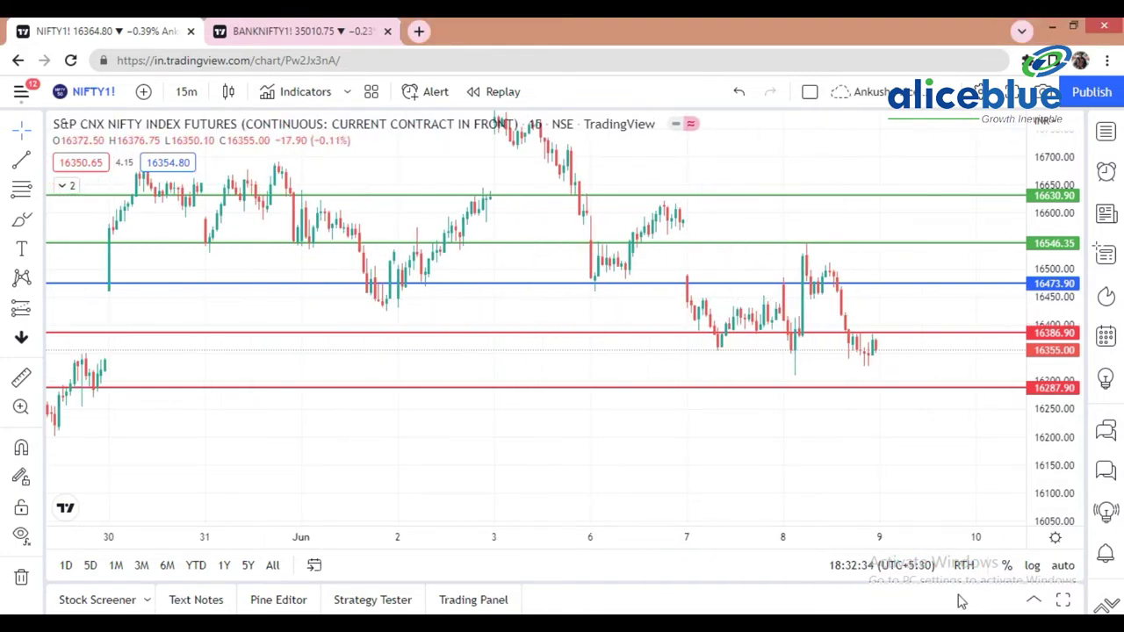
mouse_move(209, 226)
mouse_down()
mouse_move(195, 239)
mouse_move(208, 235)
mouse_up()
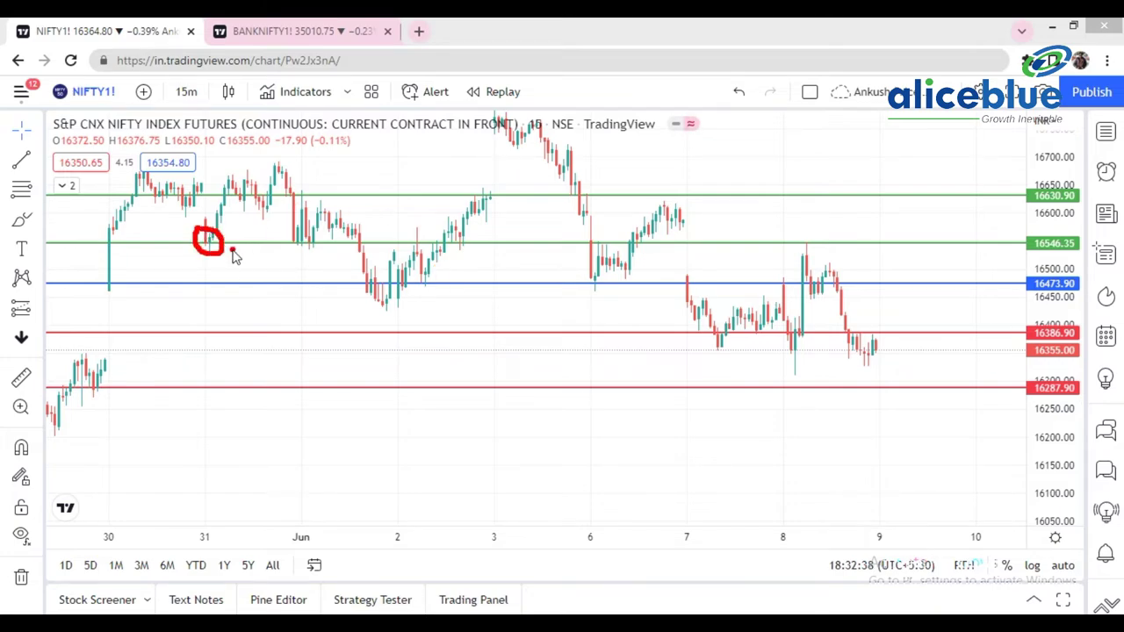
mouse_move(329, 234)
mouse_down()
mouse_move(318, 232)
mouse_move(338, 258)
mouse_move(314, 246)
mouse_move(369, 234)
mouse_move(343, 239)
mouse_move(371, 251)
mouse_move(346, 247)
mouse_up()
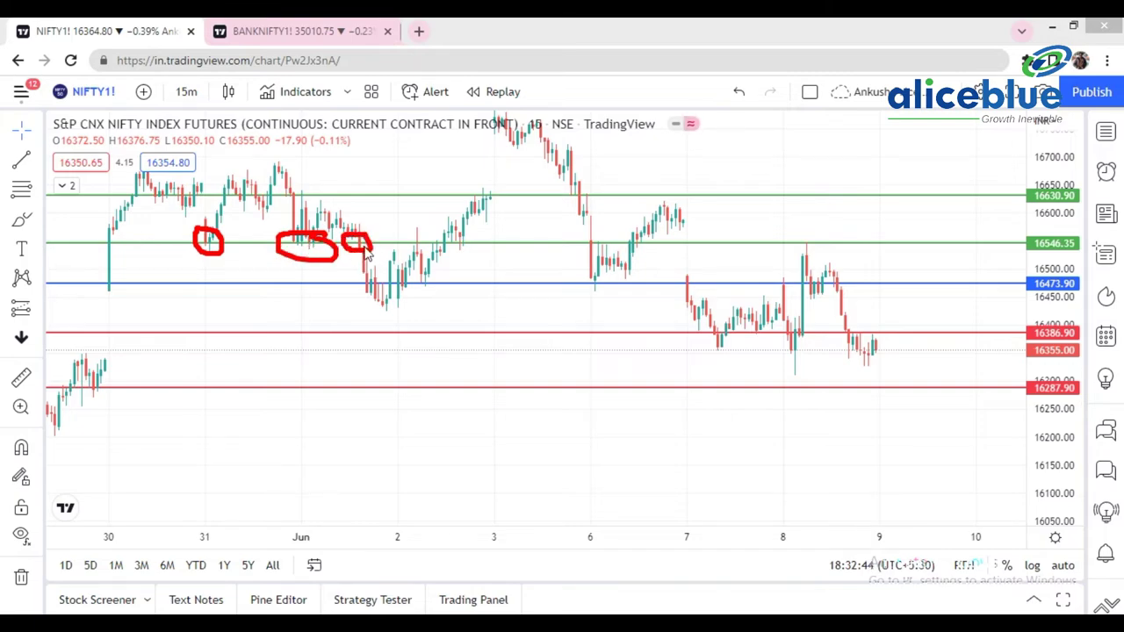
drag(365, 269, 369, 295)
mouse_move(441, 237)
mouse_down()
mouse_move(426, 244)
mouse_move(443, 252)
mouse_up()
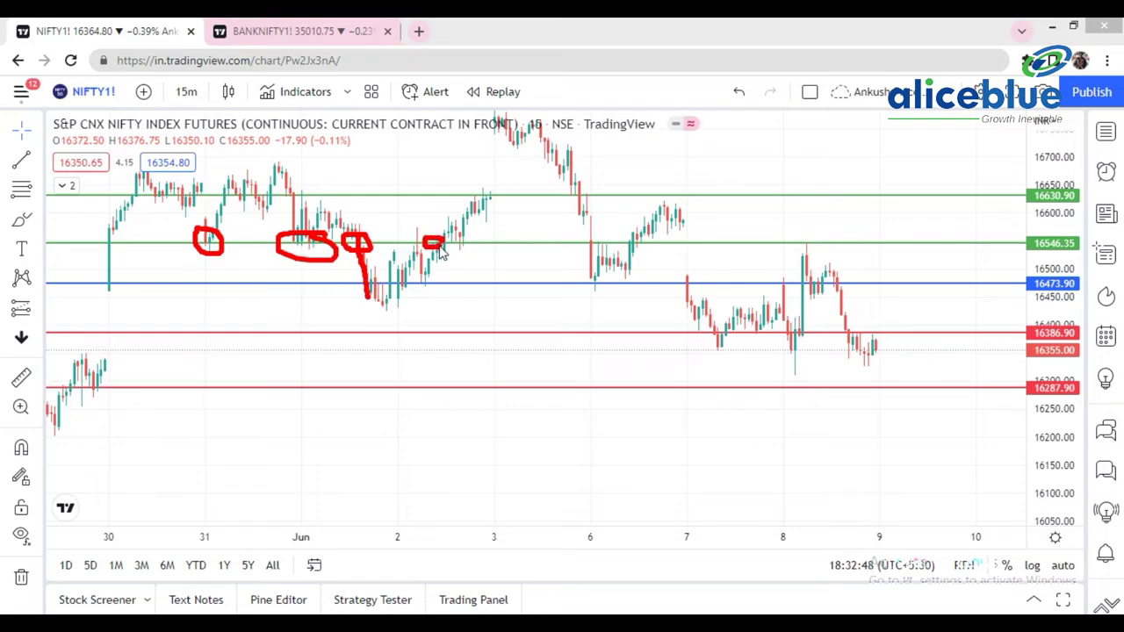
mouse_move(614, 235)
mouse_down()
mouse_move(594, 255)
mouse_move(646, 253)
mouse_up()
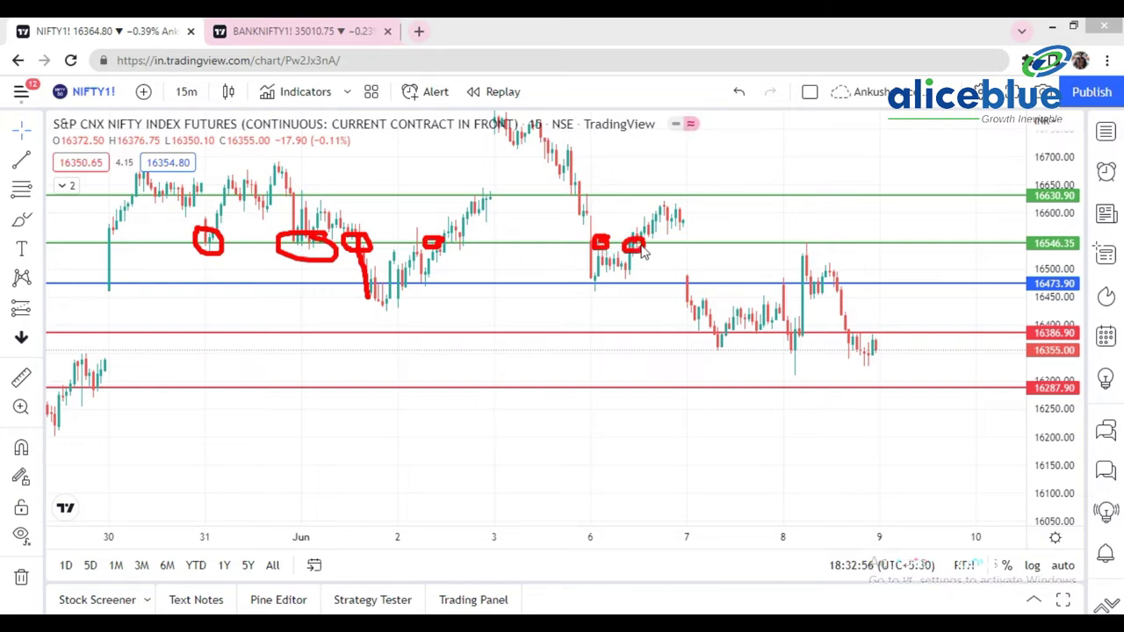
mouse_move(643, 242)
mouse_down()
mouse_move(682, 187)
mouse_move(671, 195)
mouse_up()
Mark the 8 June high at the 16546.35 line and the fall toward 16473.90, and clear the ink
drag(727, 243, 819, 244)
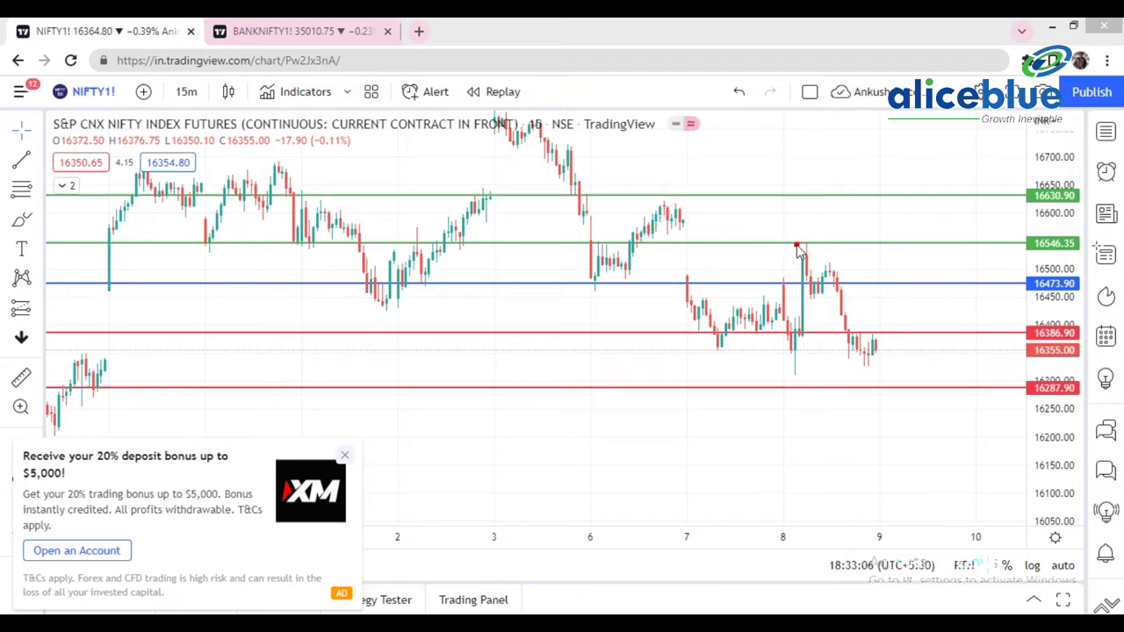
mouse_move(796, 246)
mouse_down()
mouse_move(809, 233)
mouse_move(808, 247)
mouse_move(839, 244)
mouse_up()
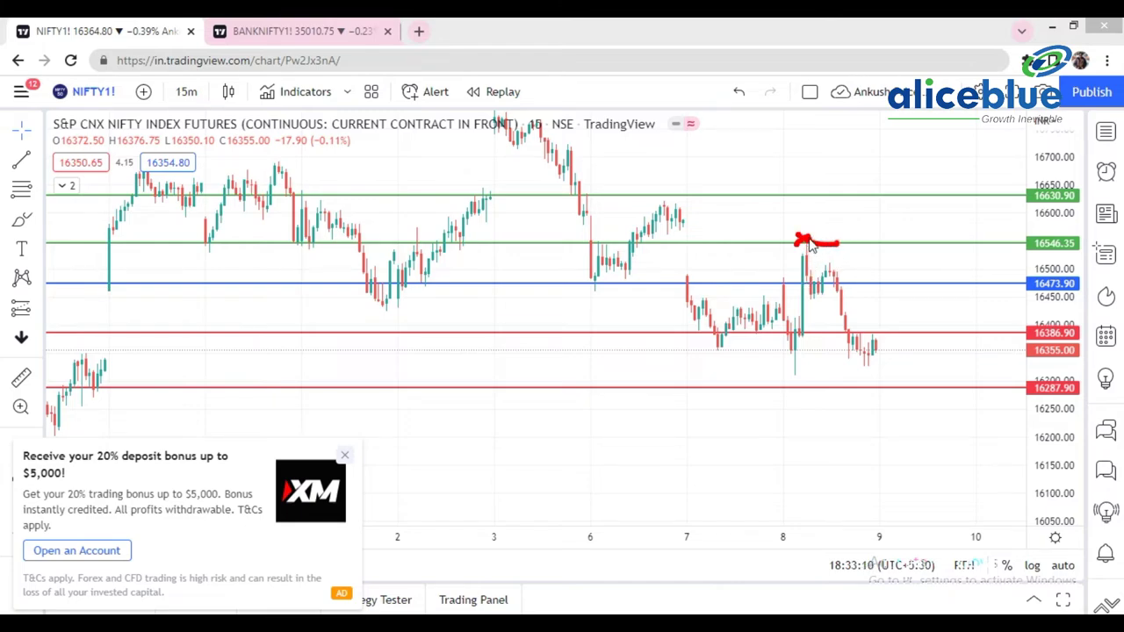
drag(799, 239, 815, 249)
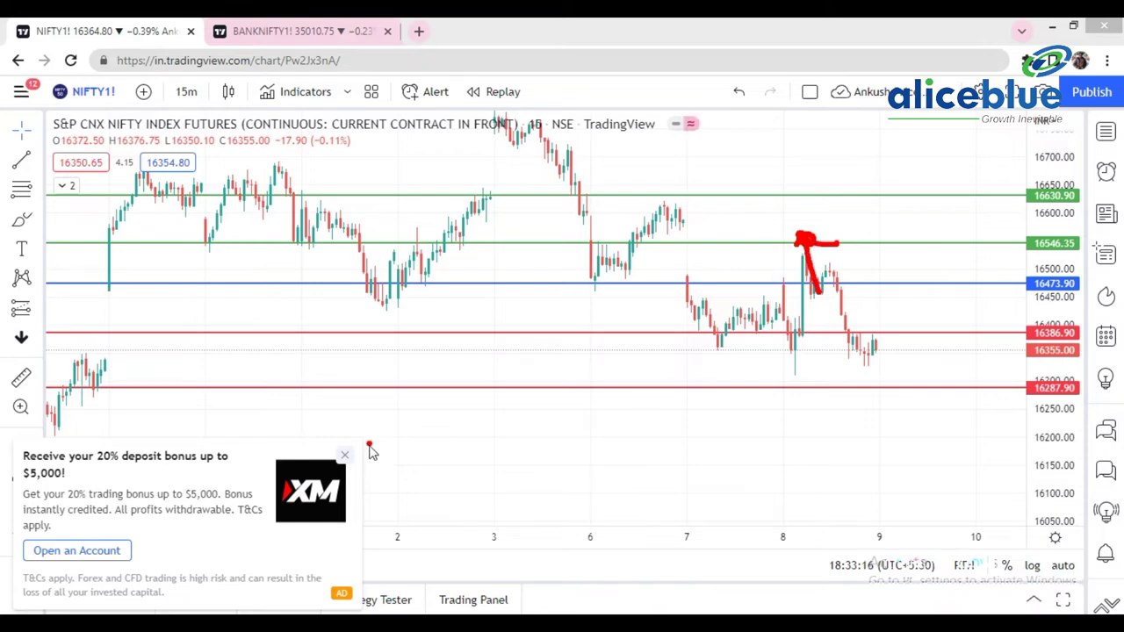
click(844, 364)
drag(810, 300, 842, 290)
click(861, 298)
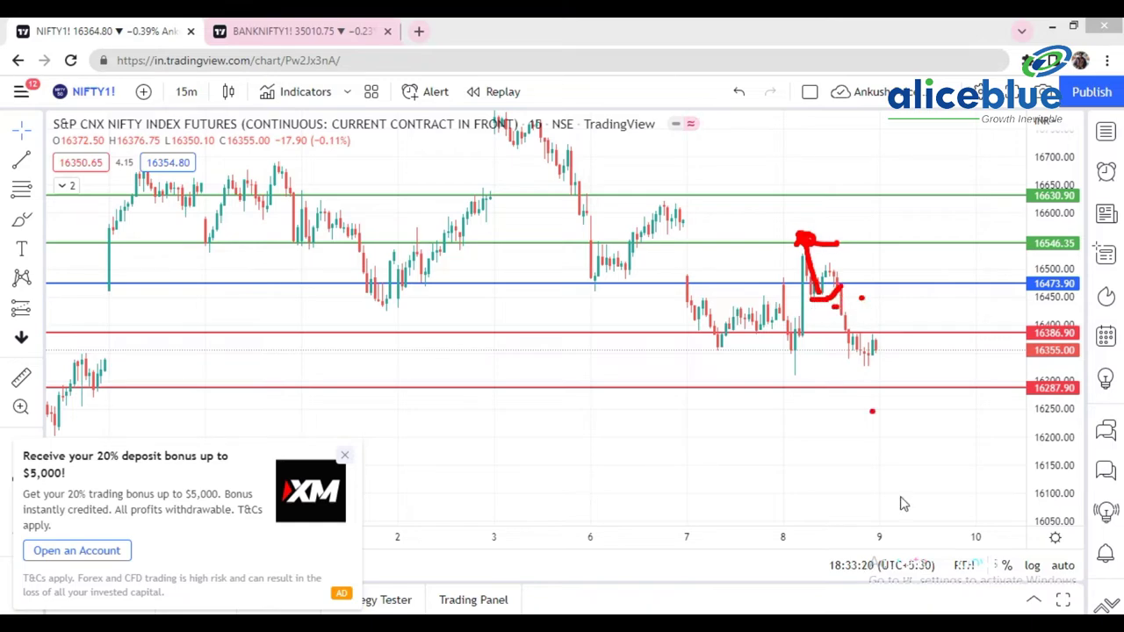
key(Escape)
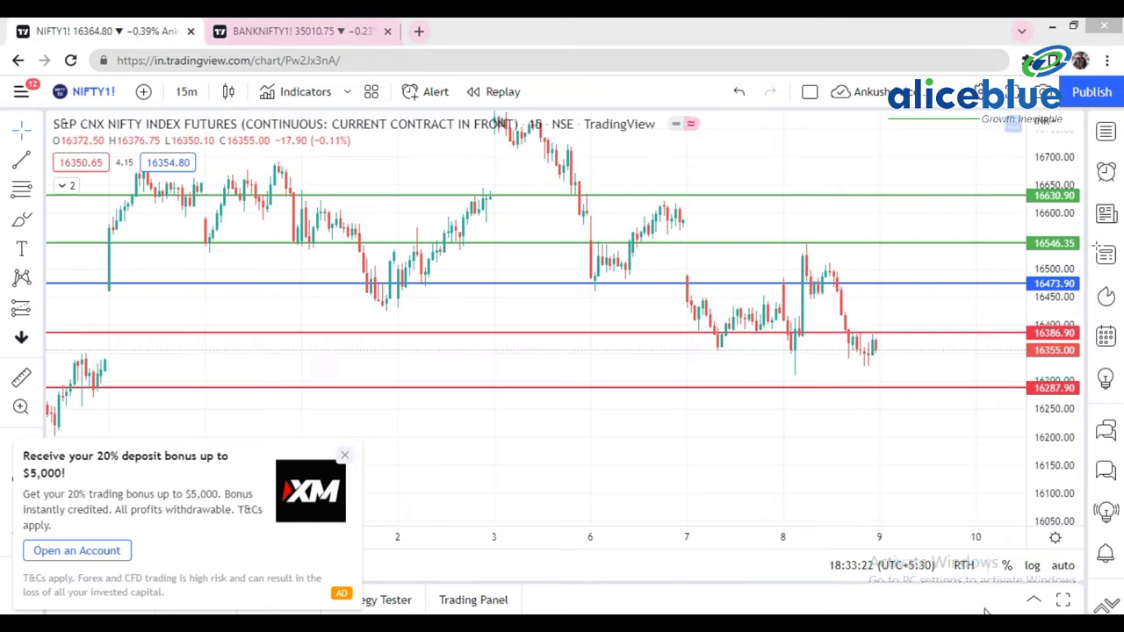
Mark the 8 June break below 16473.90 and the drop through 16386.90 in red ink, and clear the marks
click(812, 300)
mouse_move(814, 300)
mouse_down()
mouse_move(852, 280)
mouse_move(831, 261)
mouse_up()
click(807, 245)
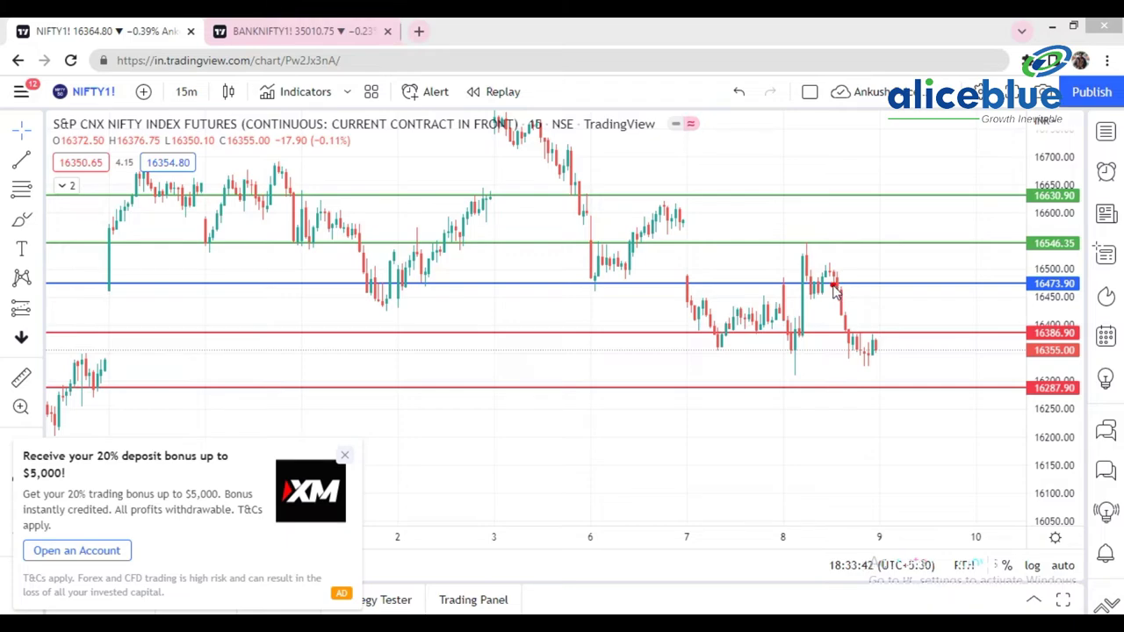
mouse_move(813, 300)
mouse_down()
mouse_move(859, 286)
mouse_move(856, 359)
mouse_move(846, 299)
mouse_up()
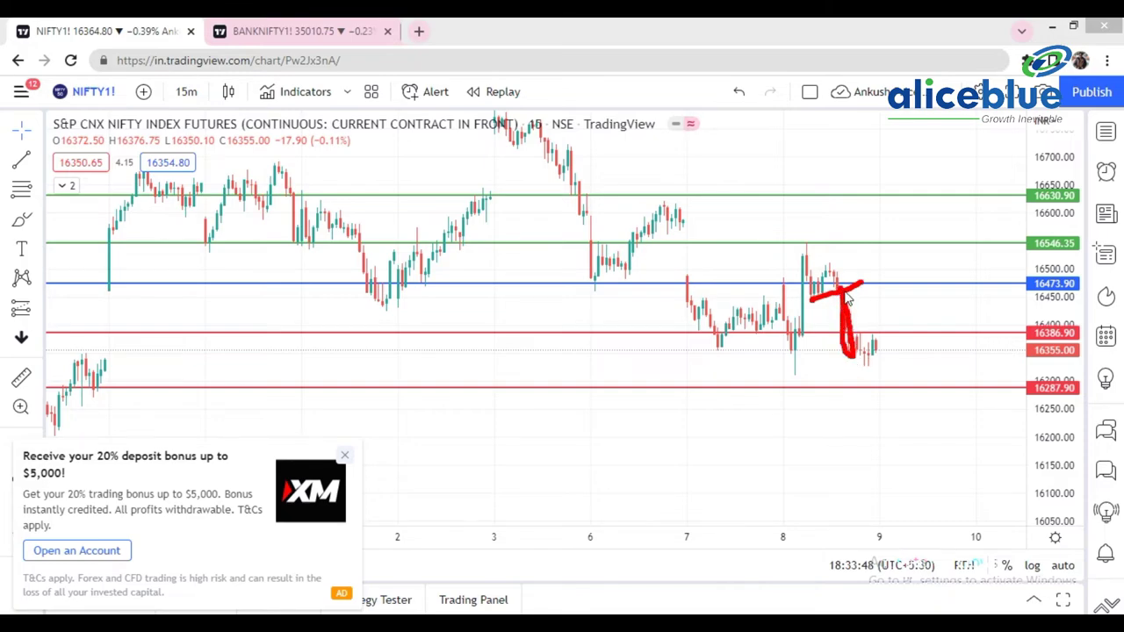
mouse_move(846, 297)
mouse_down()
mouse_move(1017, 277)
mouse_move(877, 325)
mouse_up()
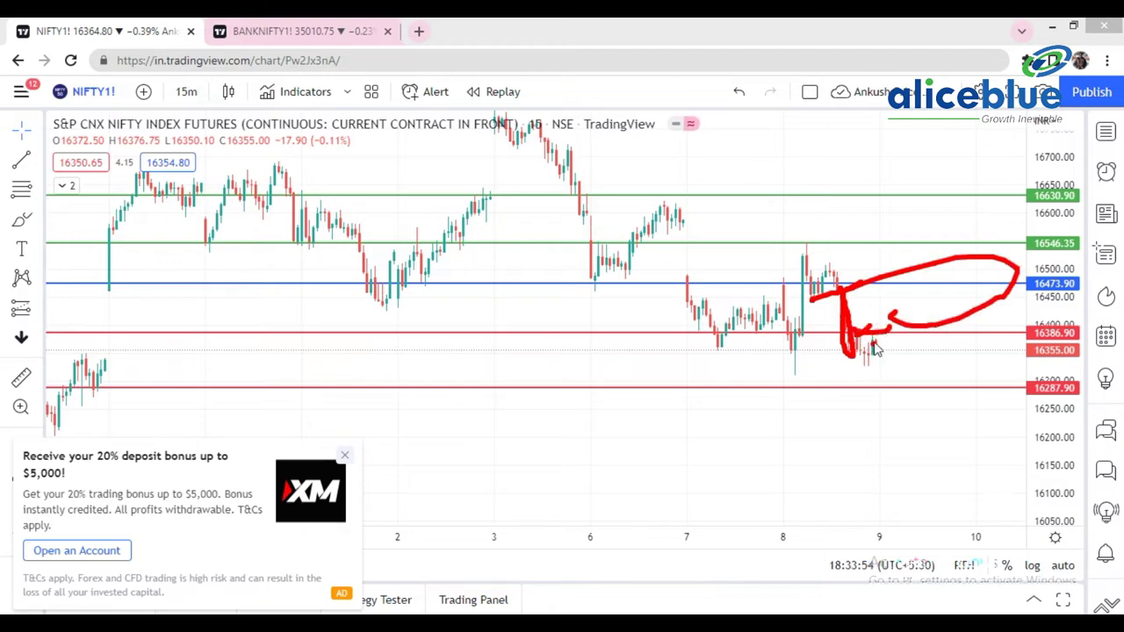
drag(881, 328, 884, 346)
key(Escape)
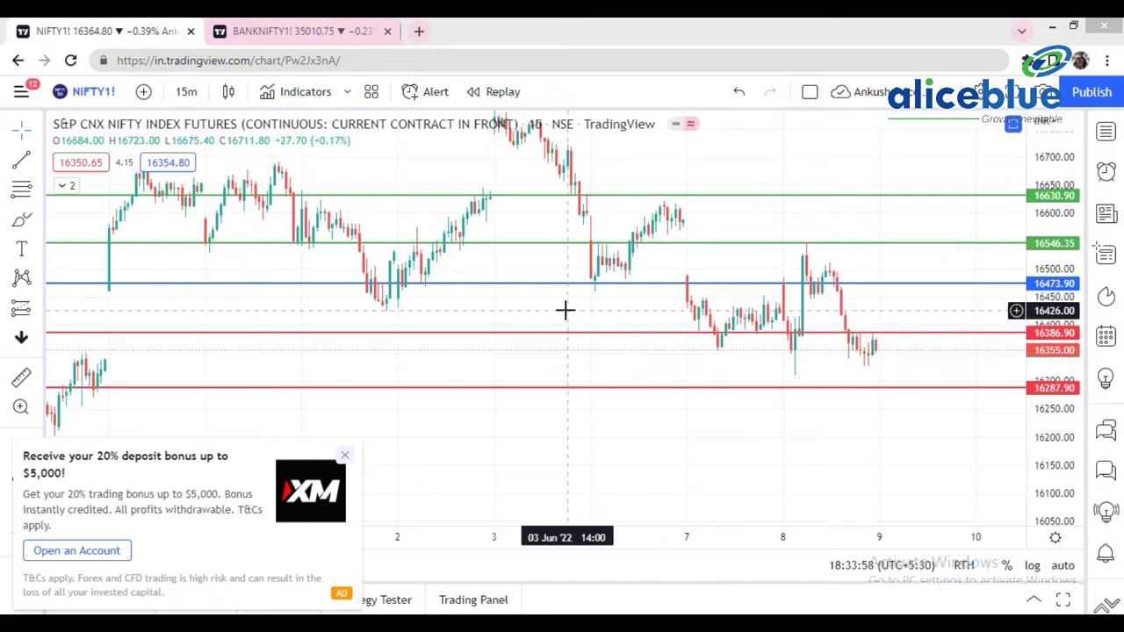
Switch to the BANKNIFTY chart and mark its 35274.80 level and the 8 June high near the 35504.60 line
click(279, 33)
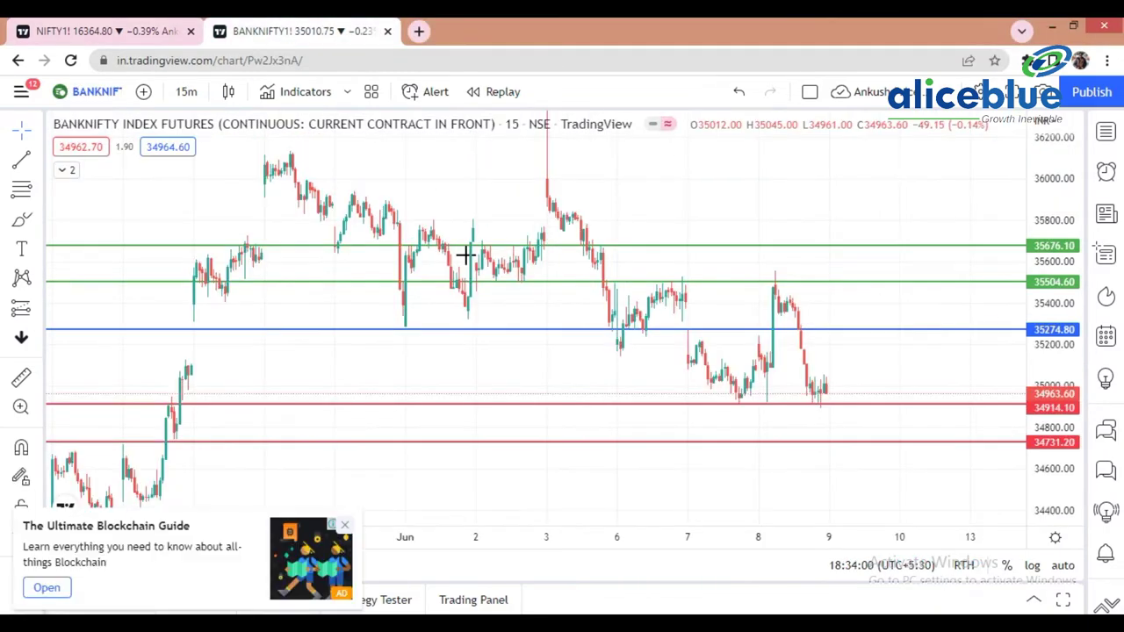
scroll(834, 350, up, 3)
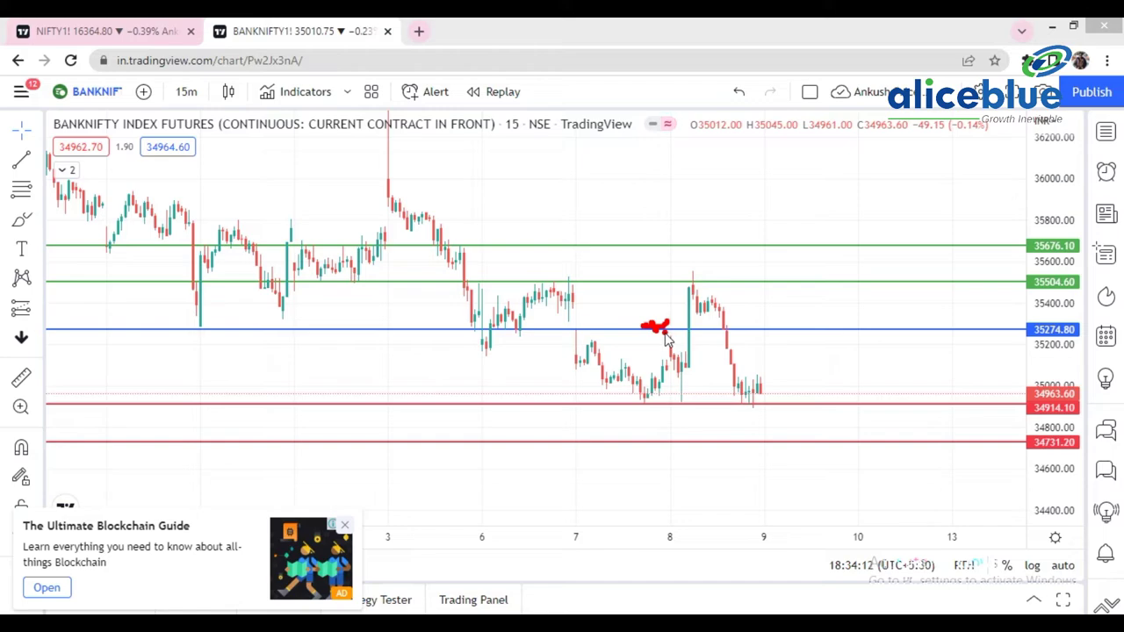
mouse_move(702, 283)
mouse_down()
mouse_move(741, 288)
mouse_move(726, 288)
mouse_up()
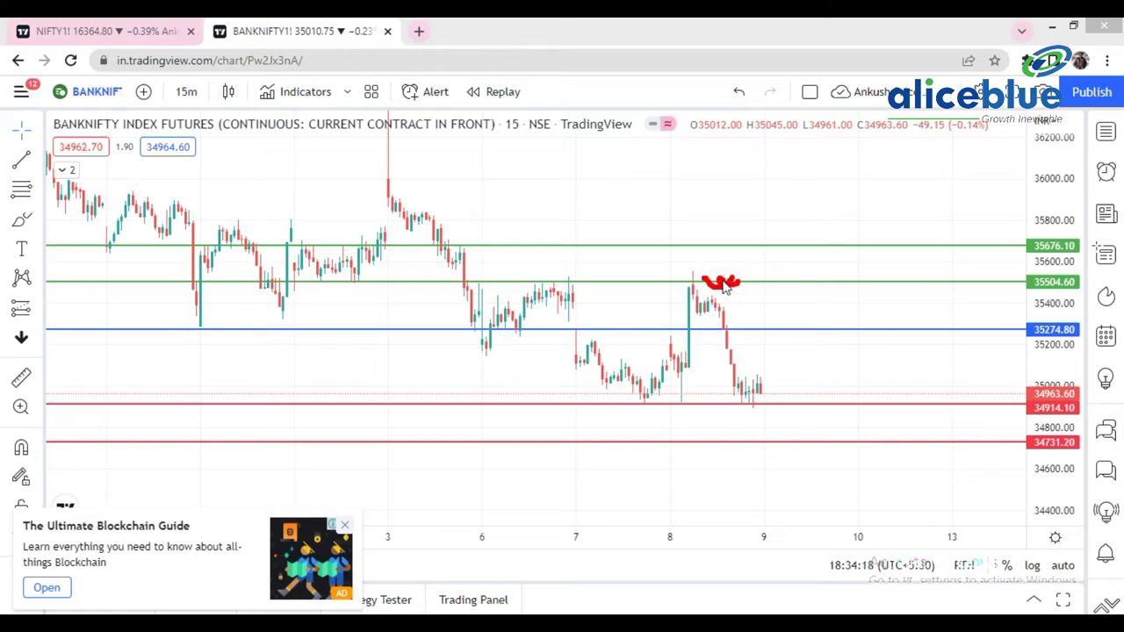
mouse_move(717, 261)
mouse_down()
mouse_move(722, 294)
mouse_move(719, 272)
mouse_up()
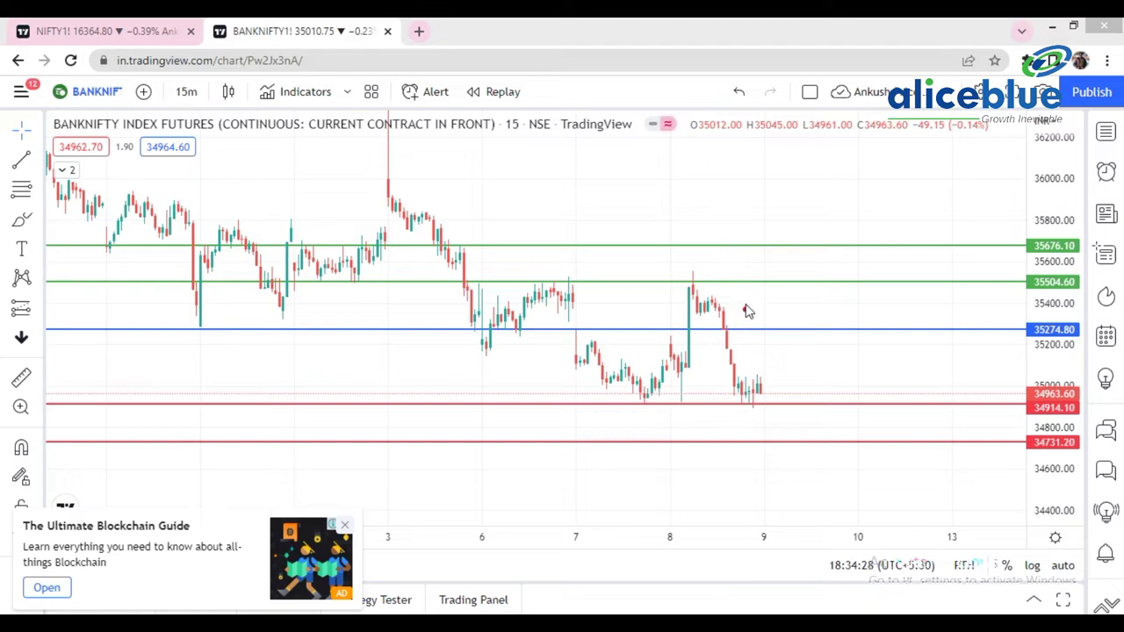
drag(697, 285, 729, 327)
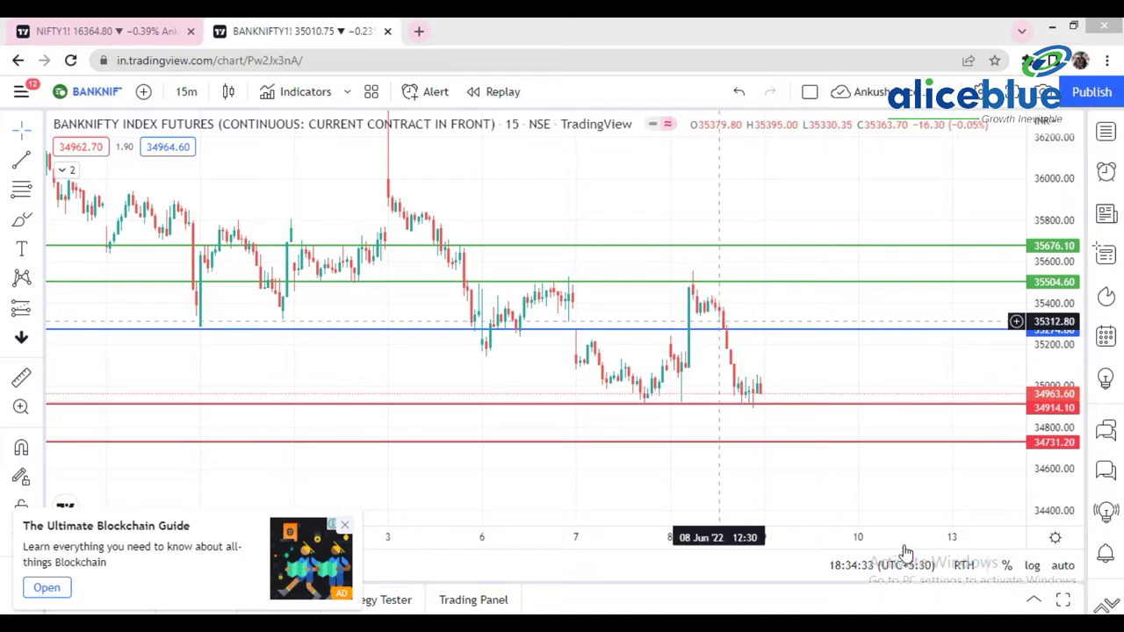
drag(698, 318, 736, 316)
mouse_move(691, 269)
mouse_down()
mouse_move(730, 313)
mouse_move(781, 318)
mouse_up()
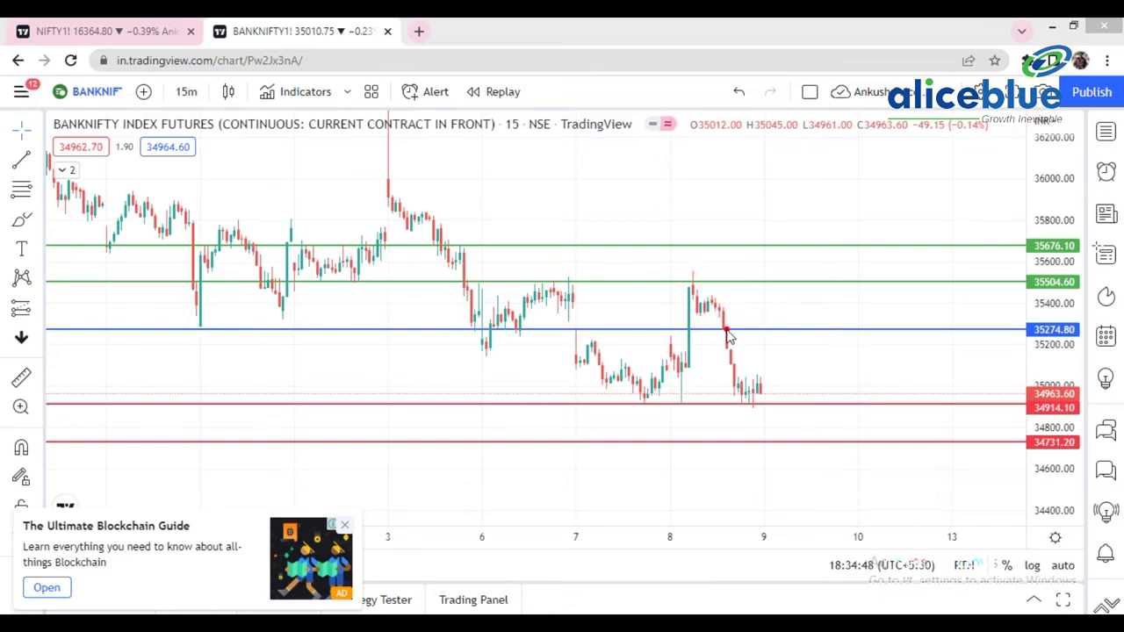
Mark the 8 June drop through the 35274.80 line and circle the earlier price touches of that line
mouse_move(718, 329)
mouse_down()
mouse_move(763, 329)
mouse_move(773, 317)
mouse_move(778, 334)
mouse_up()
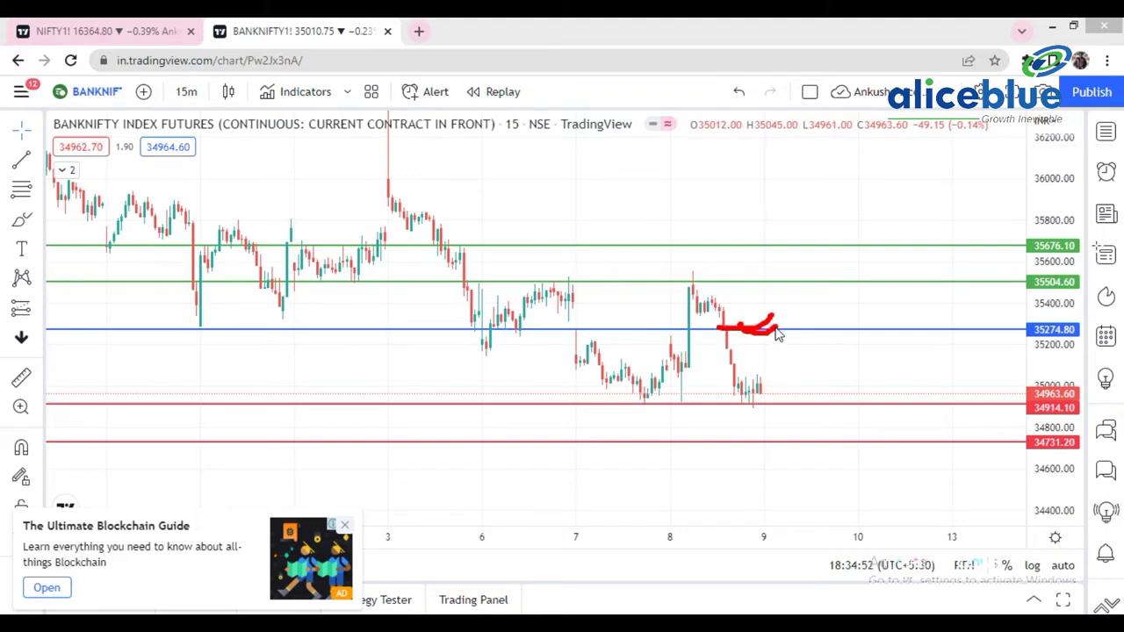
mouse_move(734, 334)
mouse_down()
mouse_move(734, 393)
mouse_move(738, 350)
mouse_up()
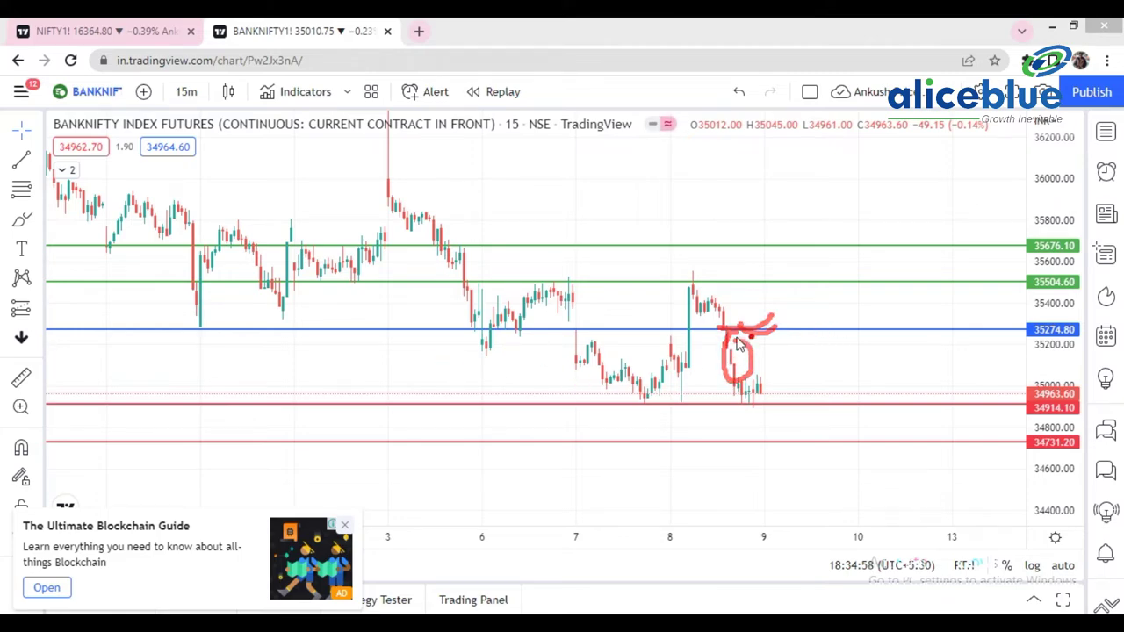
drag(761, 332, 813, 329)
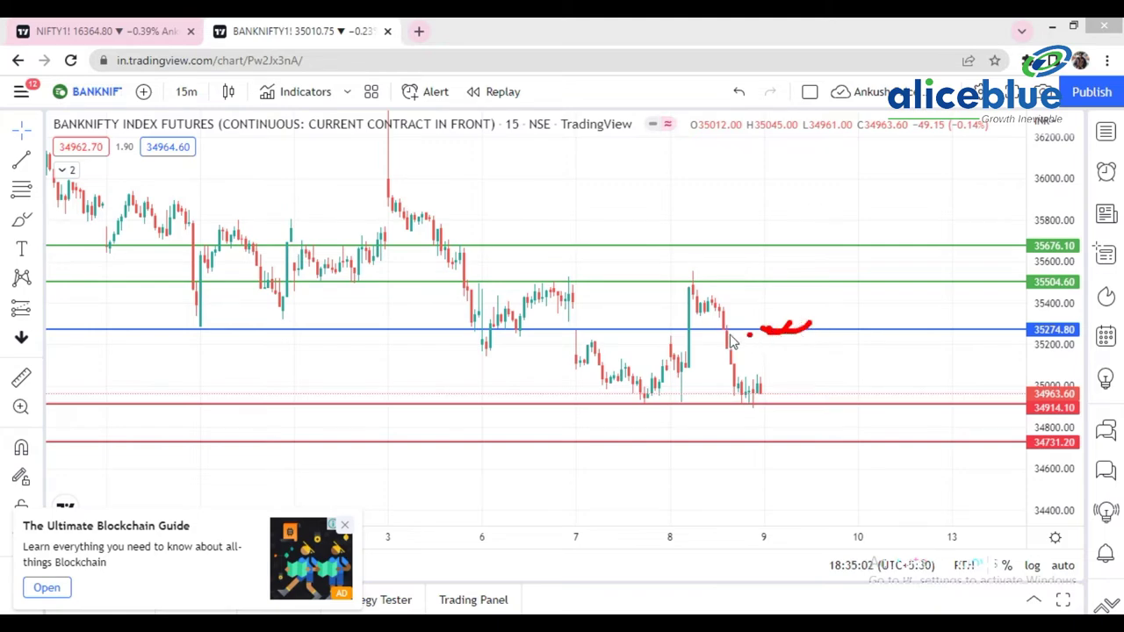
mouse_move(518, 318)
mouse_down()
mouse_move(508, 339)
mouse_move(519, 327)
mouse_move(474, 342)
mouse_move(457, 327)
mouse_move(485, 323)
mouse_up()
mouse_move(205, 318)
mouse_down()
mouse_move(193, 330)
mouse_move(205, 316)
mouse_up()
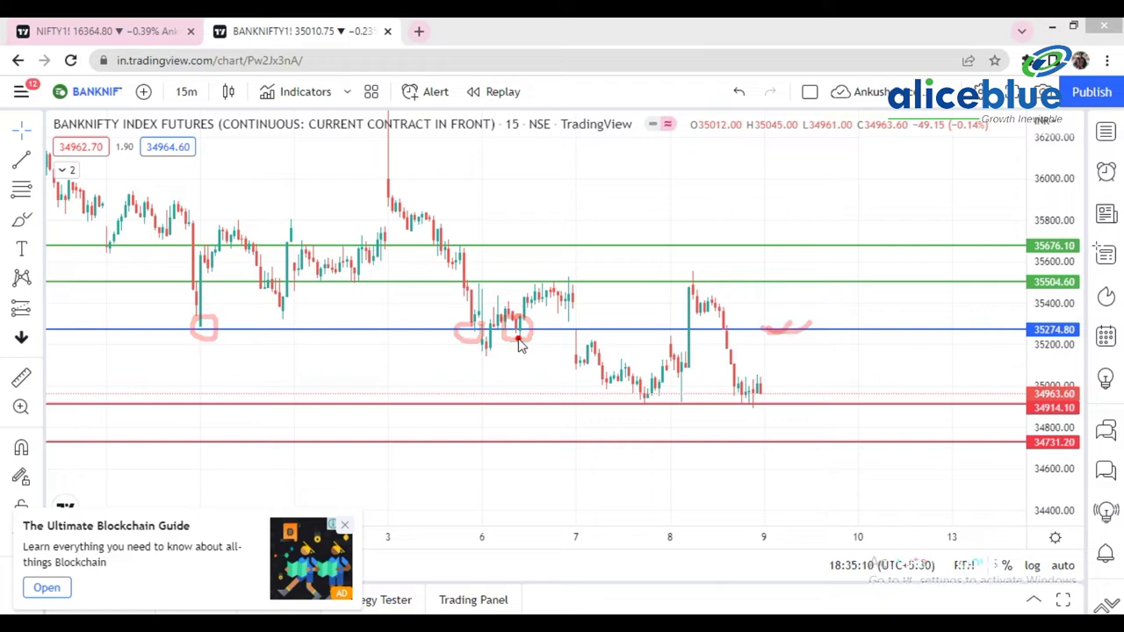
mouse_move(758, 329)
mouse_down()
mouse_move(802, 316)
mouse_move(790, 326)
mouse_up()
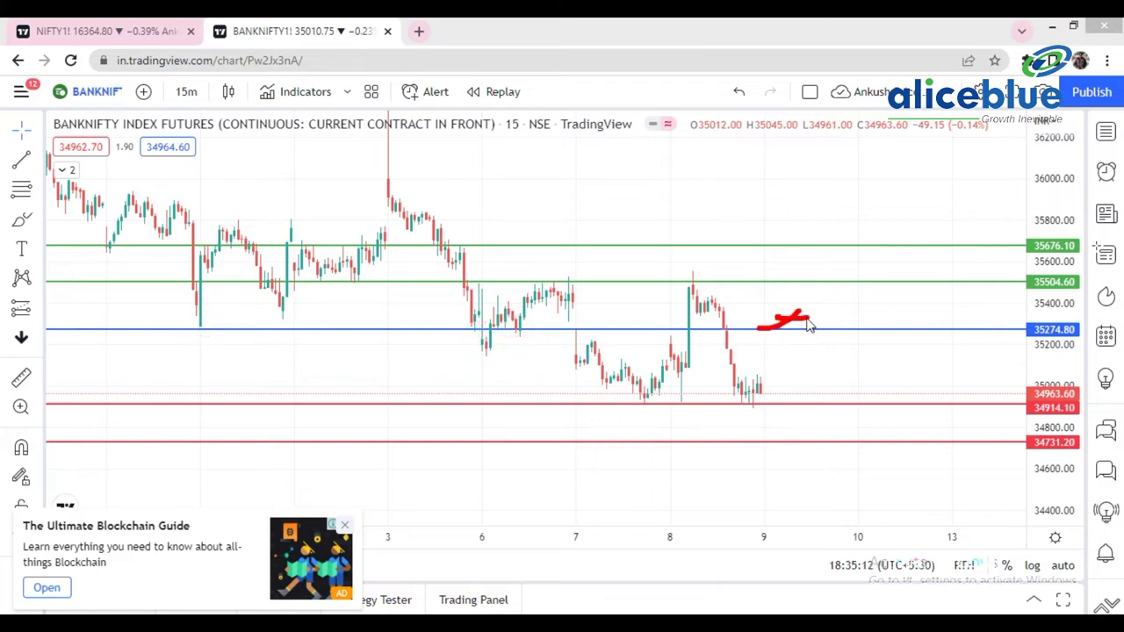
Mark the 34914.10 line and the price lows of 7 June near it in red ink
click(754, 366)
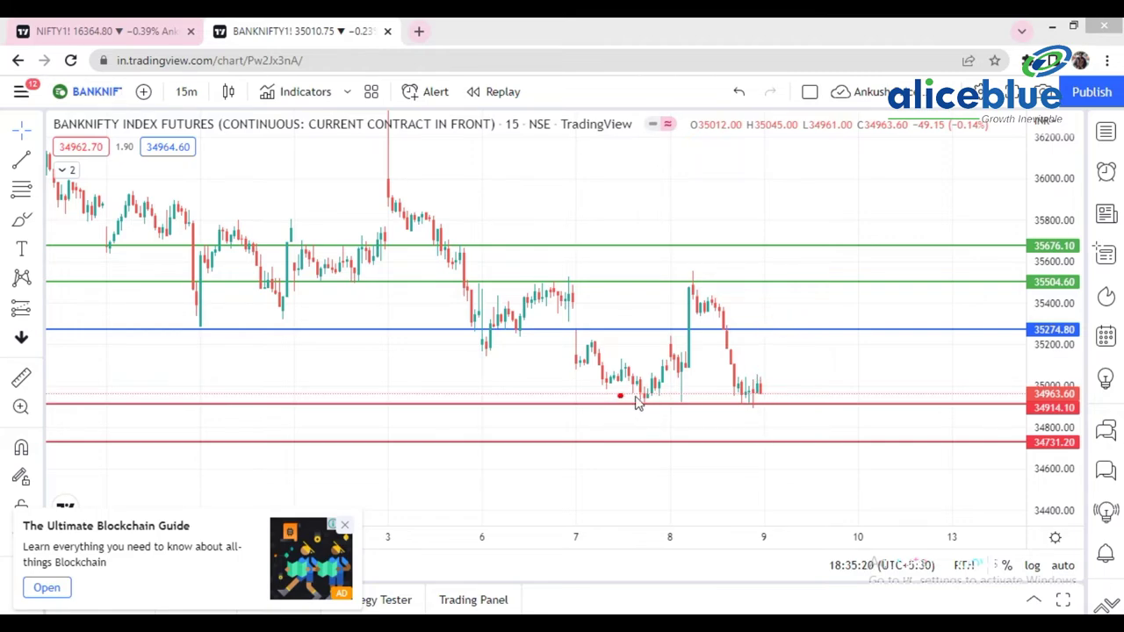
drag(813, 404, 854, 392)
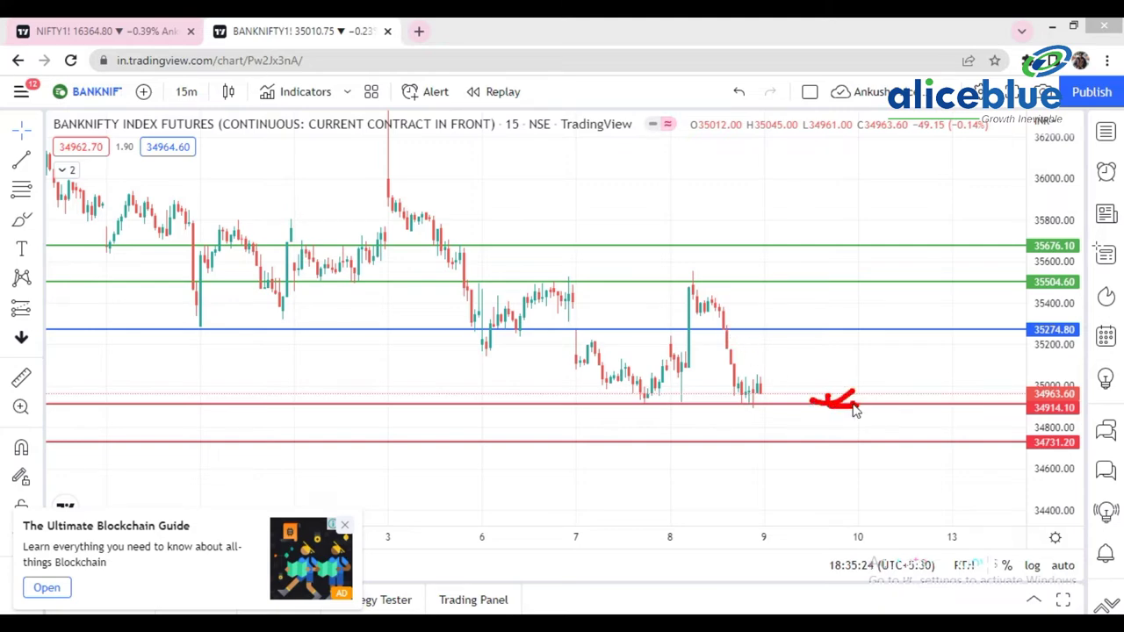
mouse_move(652, 391)
mouse_down()
mouse_move(653, 410)
mouse_move(657, 397)
mouse_up()
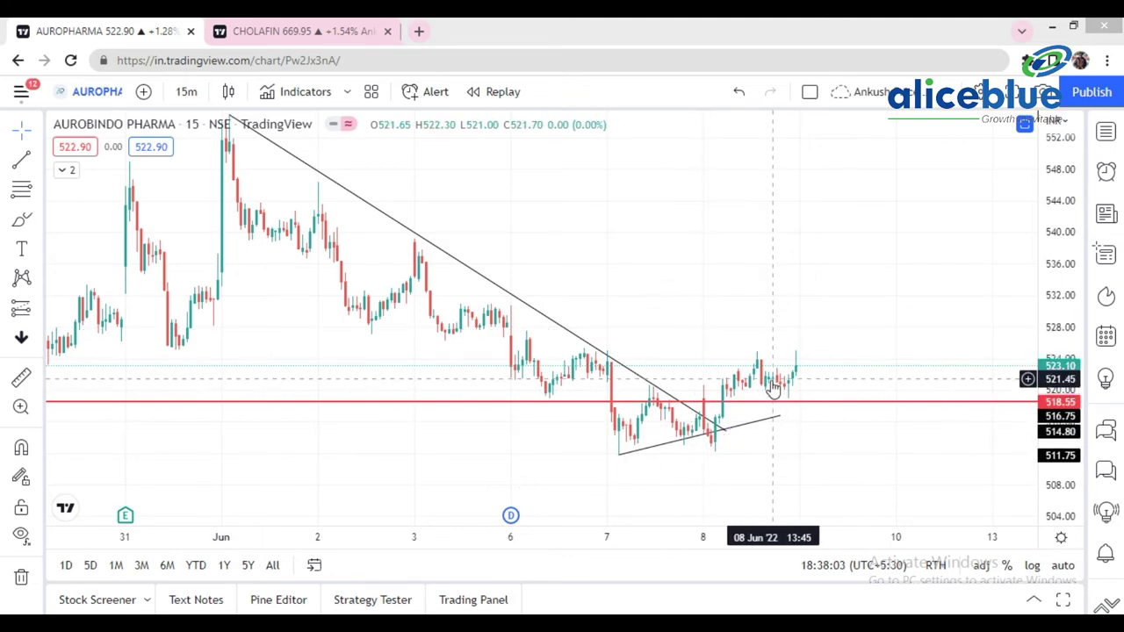
Add a horizontal line at 520.80 on the Aurobindo Pharma chart and mark where price meets it on 7 and 8 June
key(alt+h)
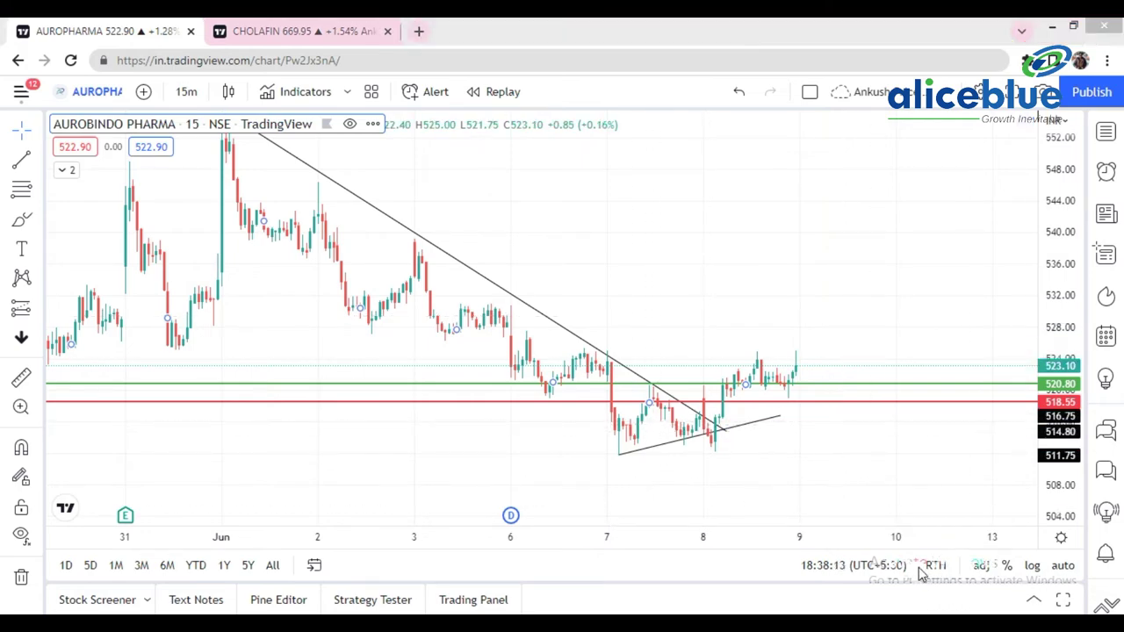
mouse_move(662, 386)
mouse_down()
mouse_move(660, 397)
mouse_move(670, 387)
mouse_up()
drag(711, 378, 727, 395)
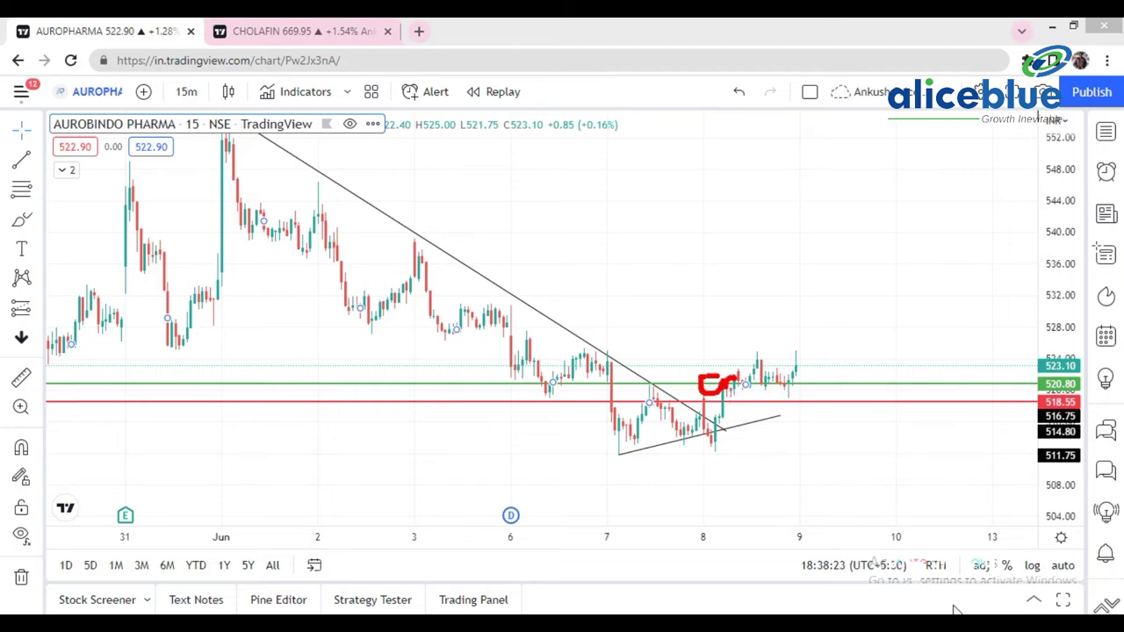